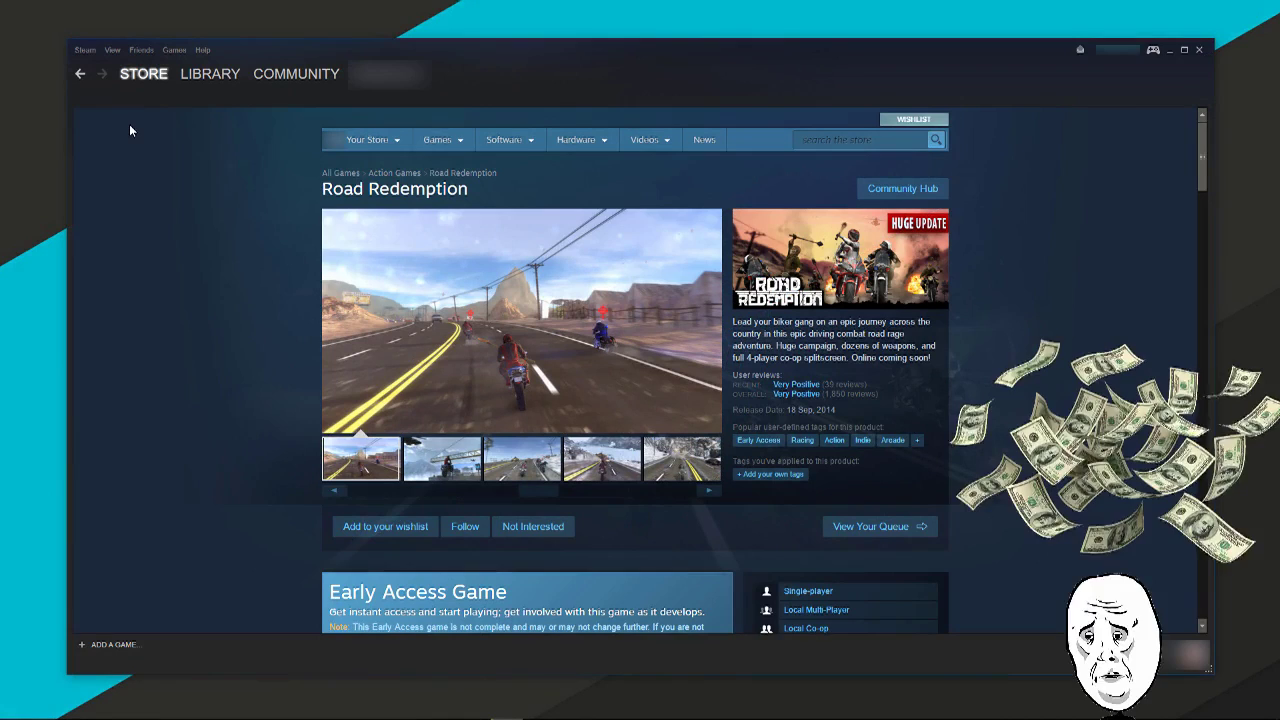
Step: Switch from the store to the Library and select Rocket League
{"action": "mouse_move", "coordinate": [218, 83]}
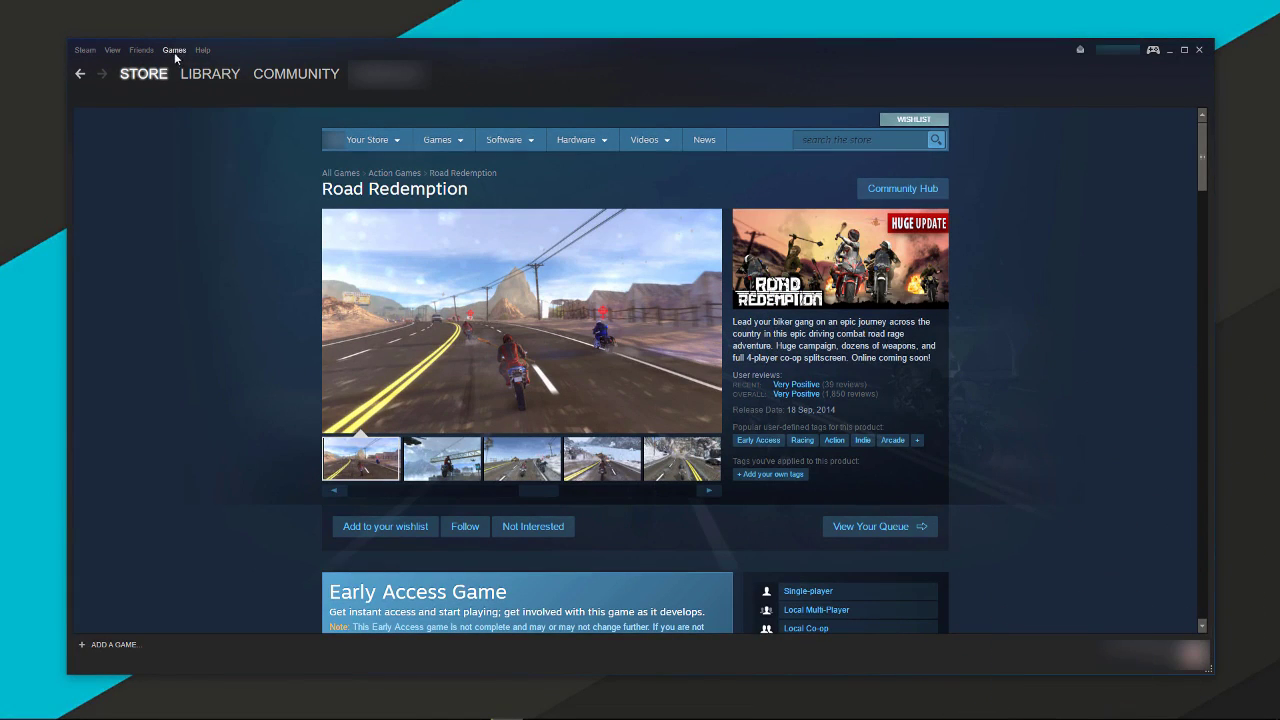
{"action": "left_click", "coordinate": [174, 50]}
{"action": "left_click", "coordinate": [180, 68]}
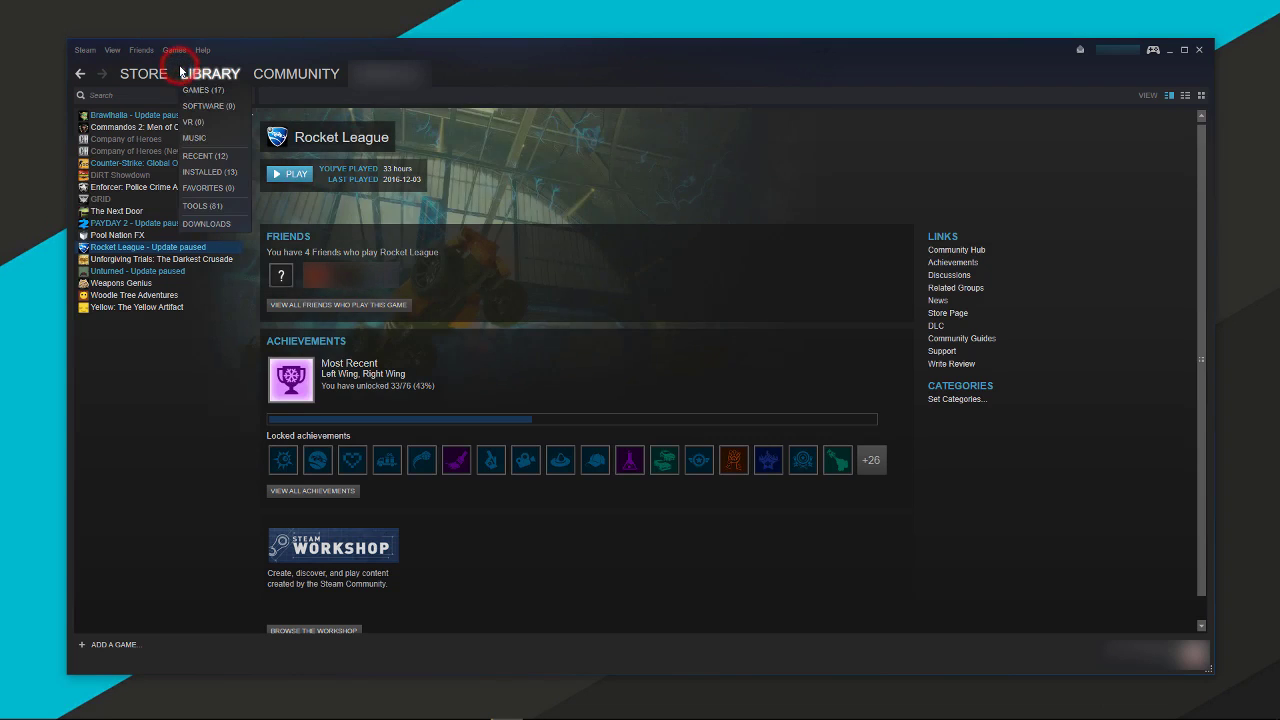
{"action": "left_click", "coordinate": [158, 248]}
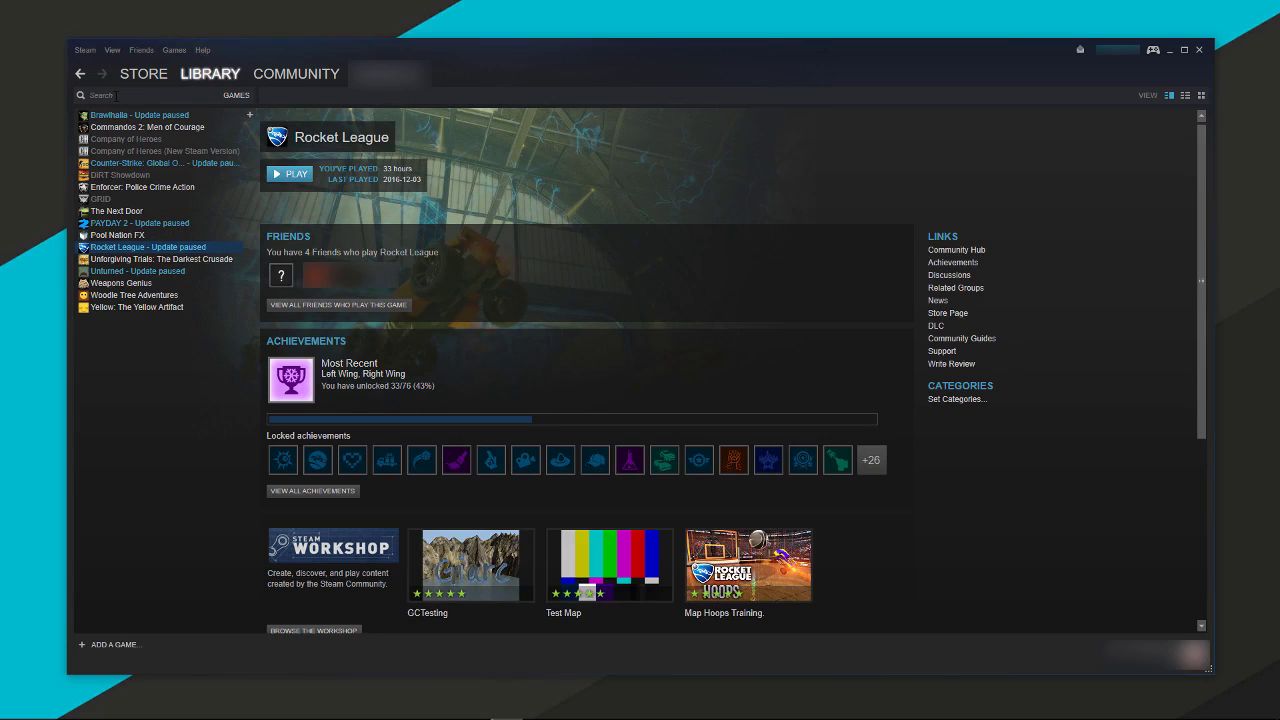
Step: Take Steam offline and restart the client in Offline Mode
{"action": "left_click", "coordinate": [86, 50]}
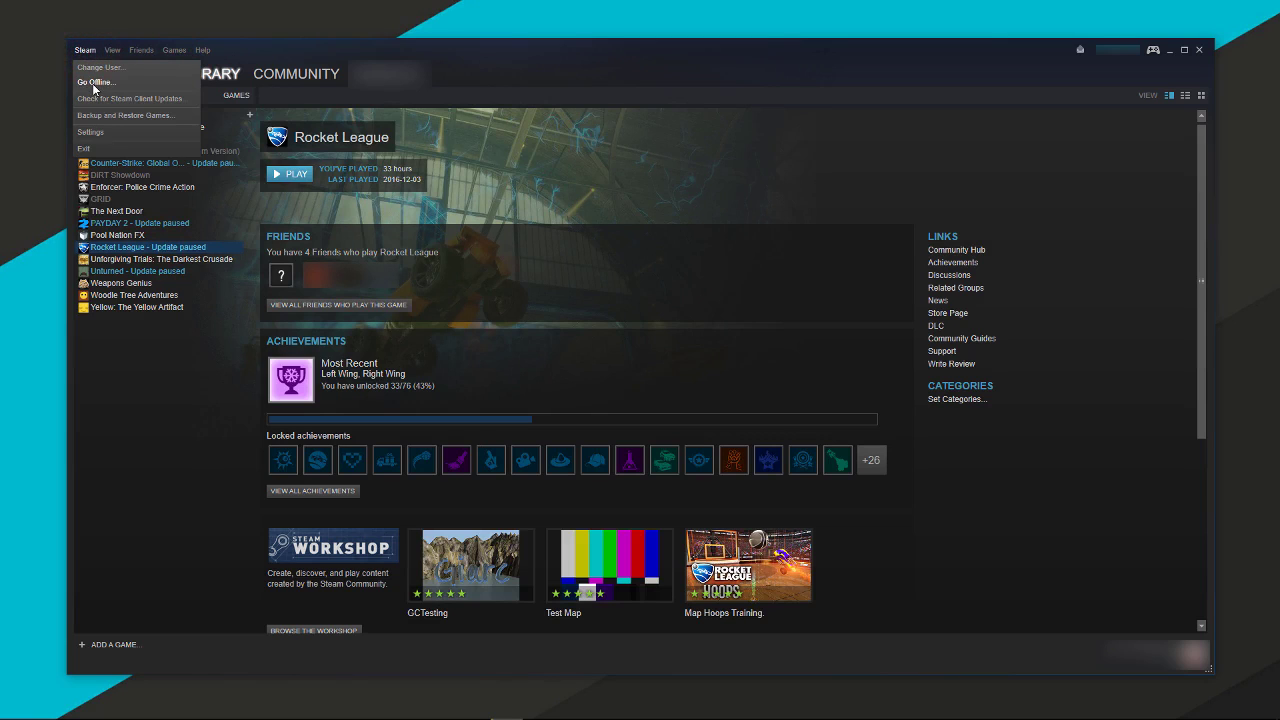
{"action": "left_click", "coordinate": [94, 83]}
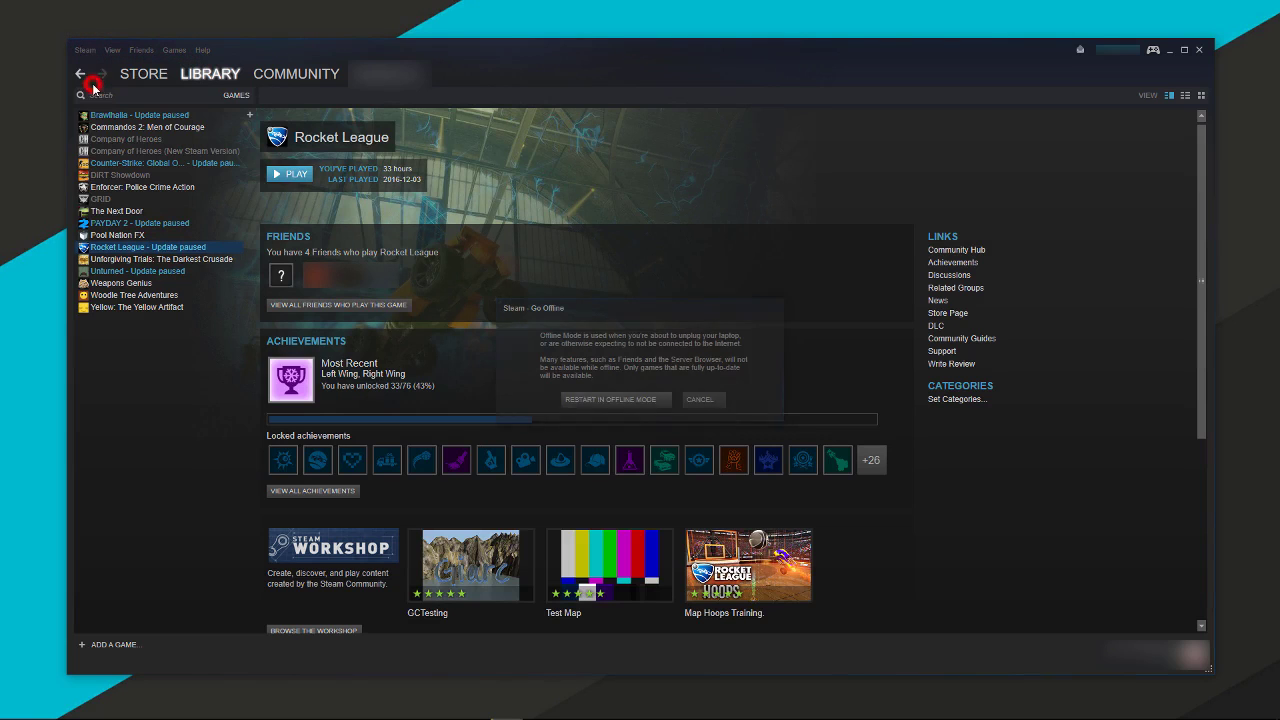
{"action": "left_click", "coordinate": [621, 400]}
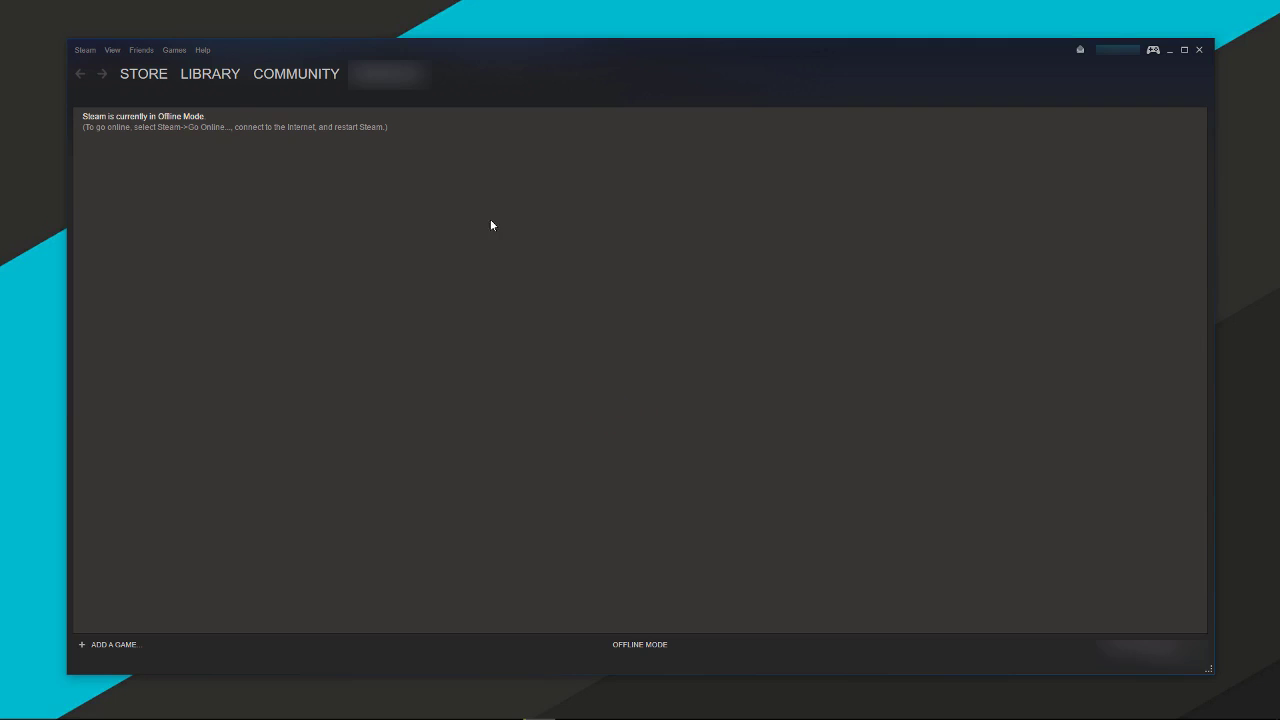
Step: Try launching Rocket League from the games list and dismiss the update-required error
{"action": "mouse_move", "coordinate": [214, 68]}
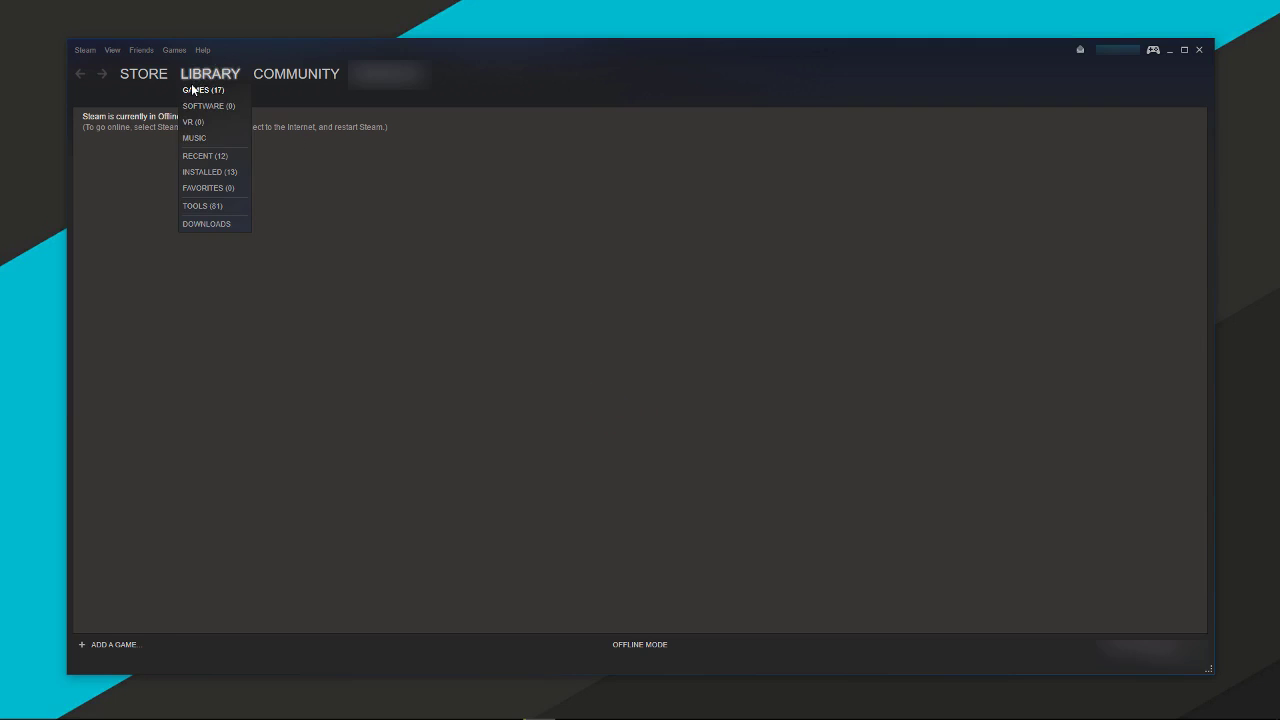
{"action": "left_click", "coordinate": [193, 89]}
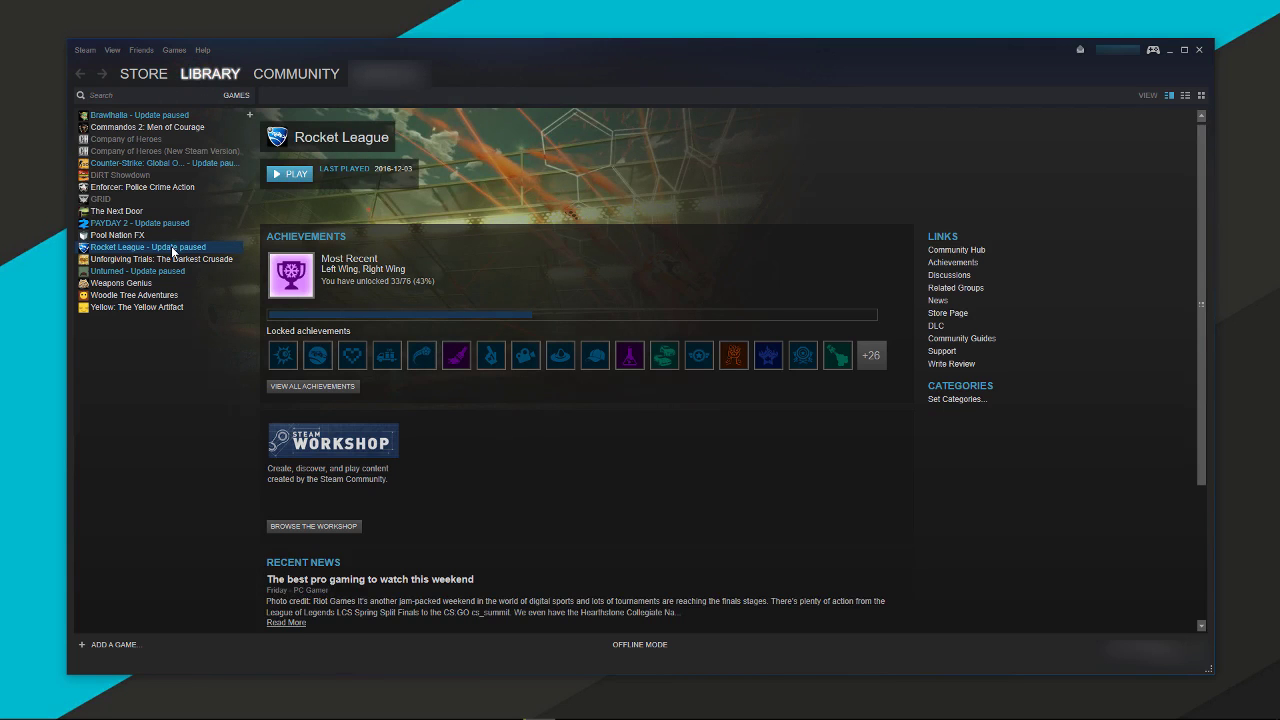
{"action": "right_click", "coordinate": [173, 251]}
{"action": "left_click", "coordinate": [196, 256]}
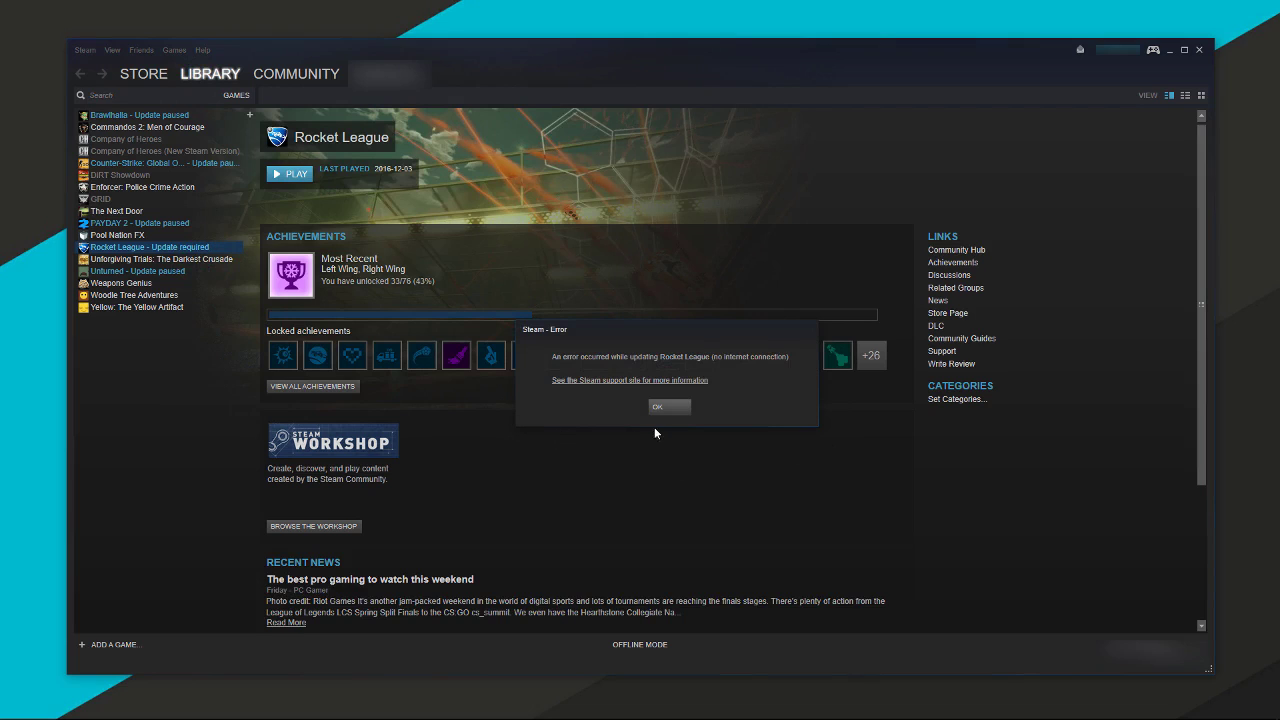
{"action": "left_click", "coordinate": [673, 408]}
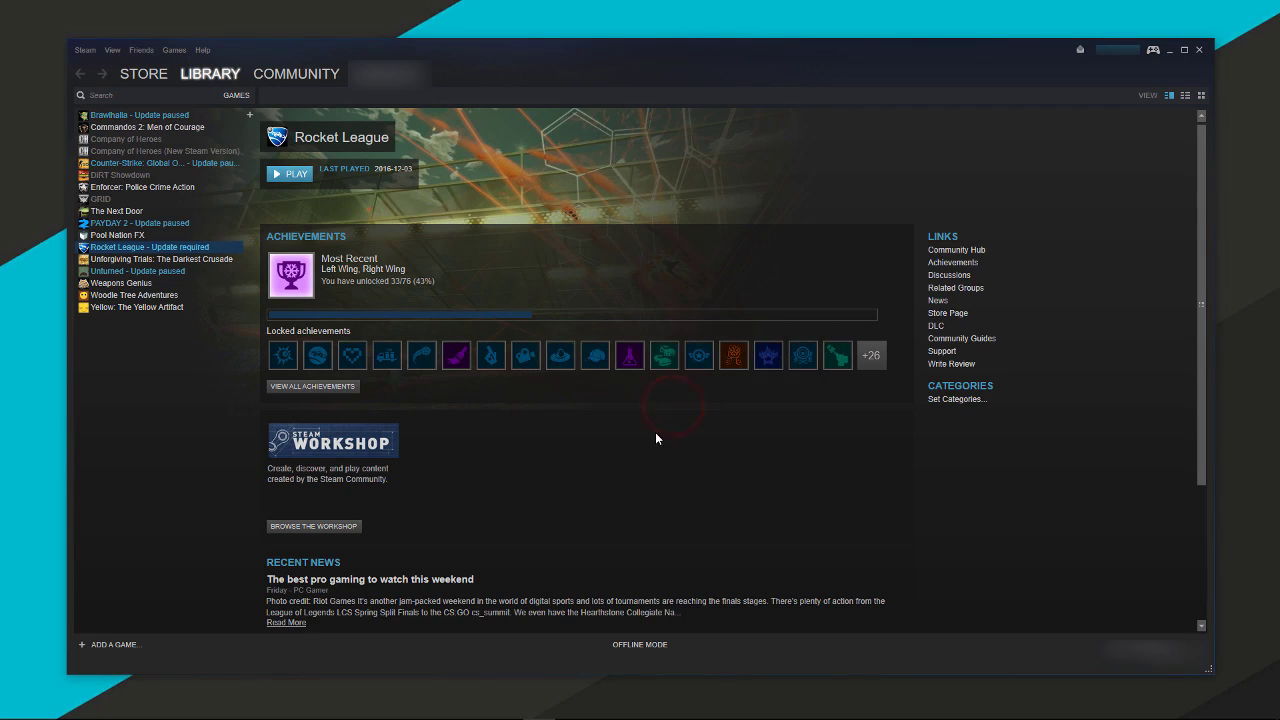
Step: Open Rocket League's install folder from Properties > Local Files
{"action": "right_click", "coordinate": [190, 247]}
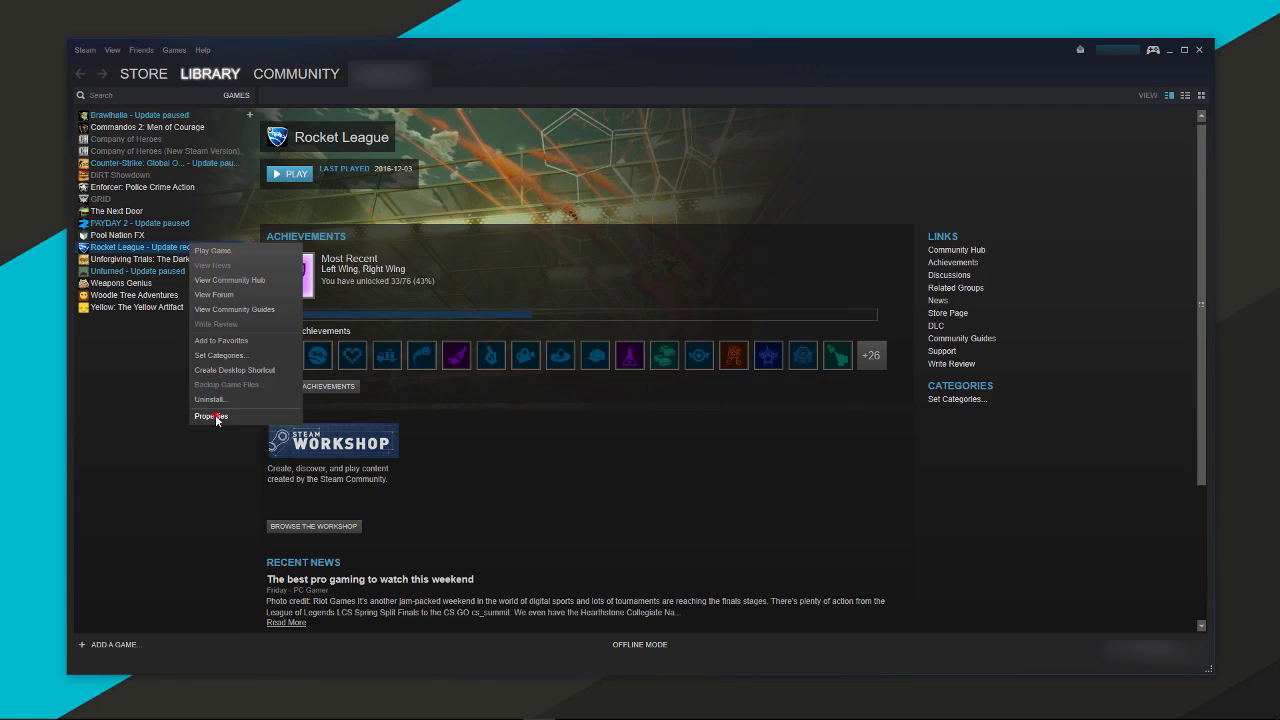
{"action": "left_click", "coordinate": [215, 415]}
{"action": "left_click", "coordinate": [594, 173]}
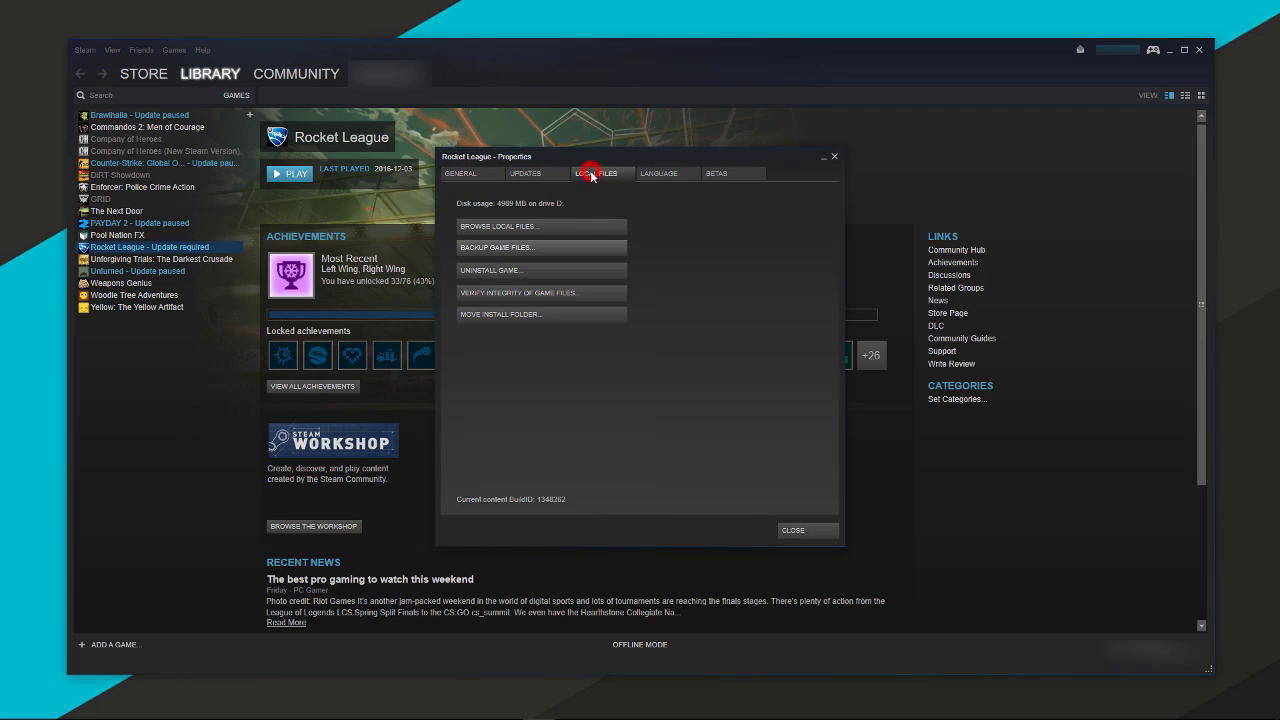
{"action": "left_click", "coordinate": [538, 227]}
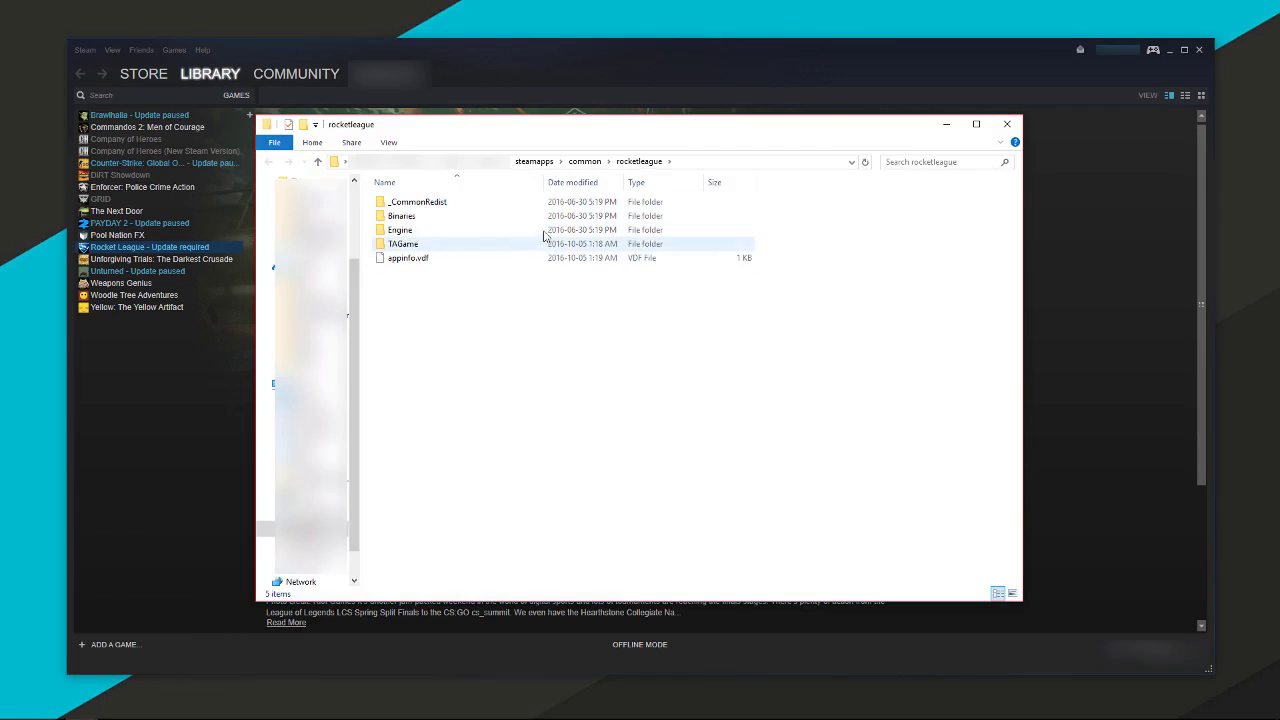
Step: Go up to the steamapps folder in File Explorer and exit Steam completely
{"action": "left_click", "coordinate": [536, 162]}
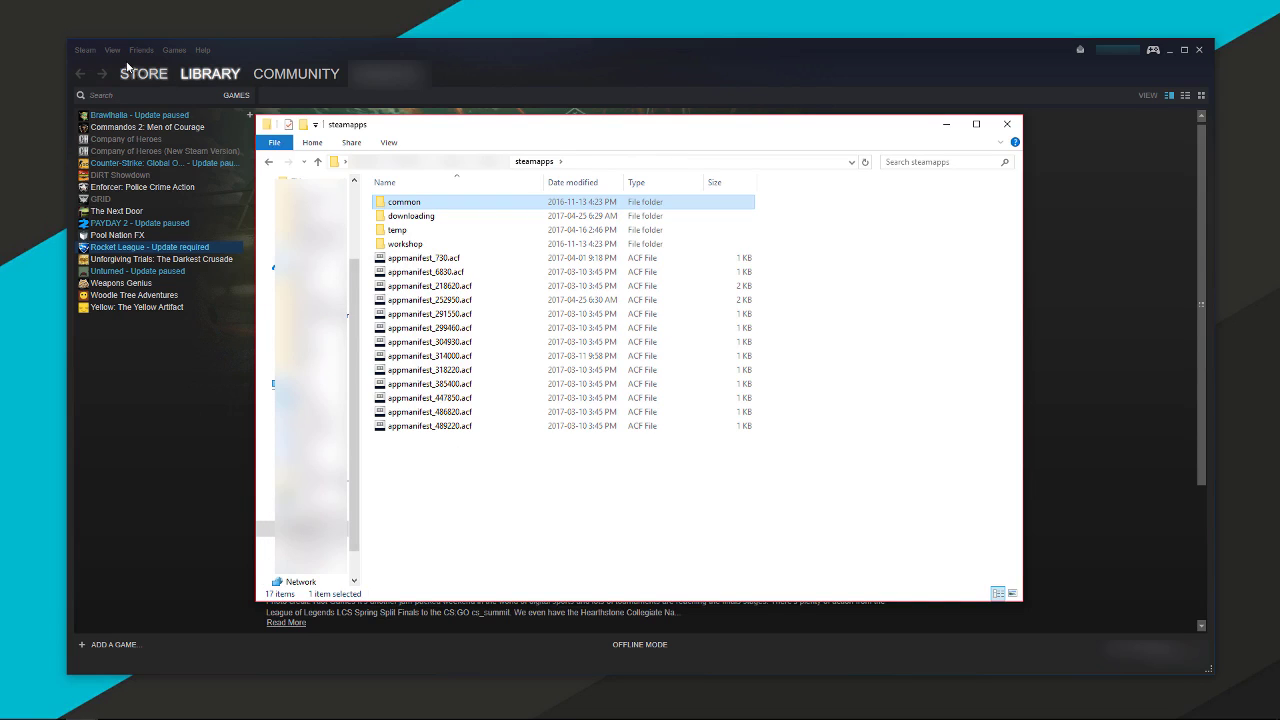
{"action": "left_click", "coordinate": [88, 52]}
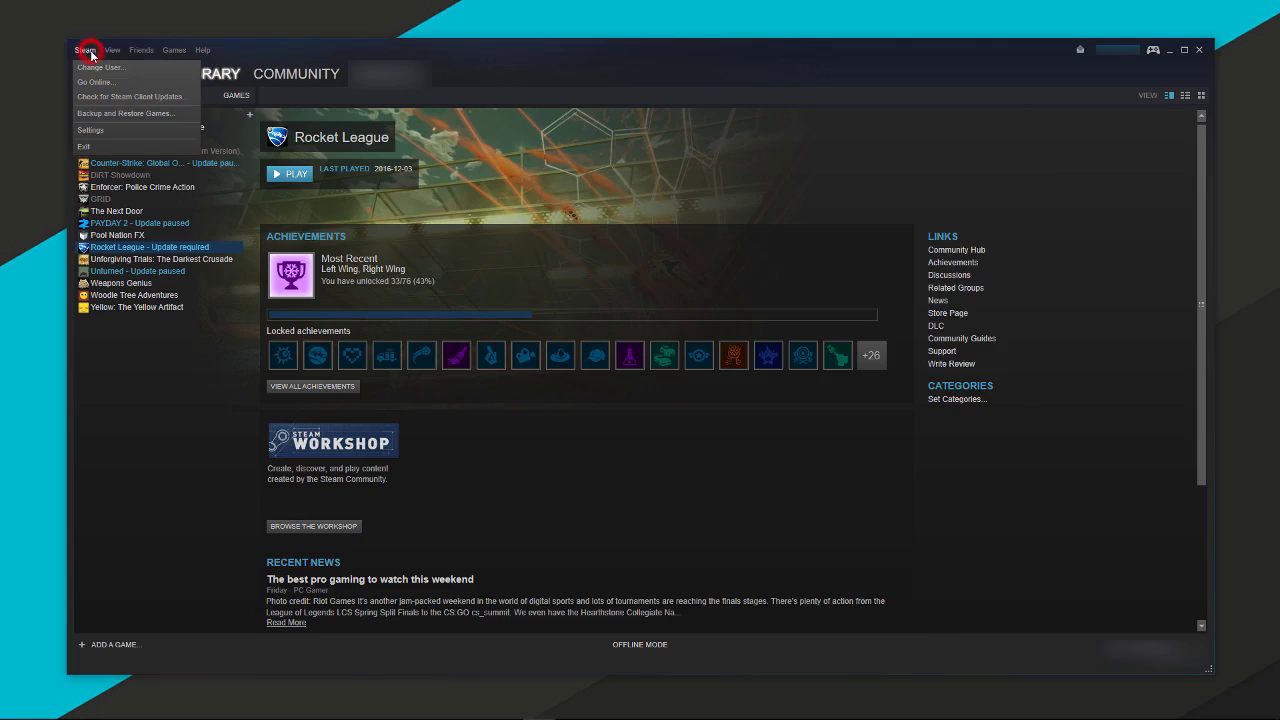
{"action": "left_click", "coordinate": [96, 145]}
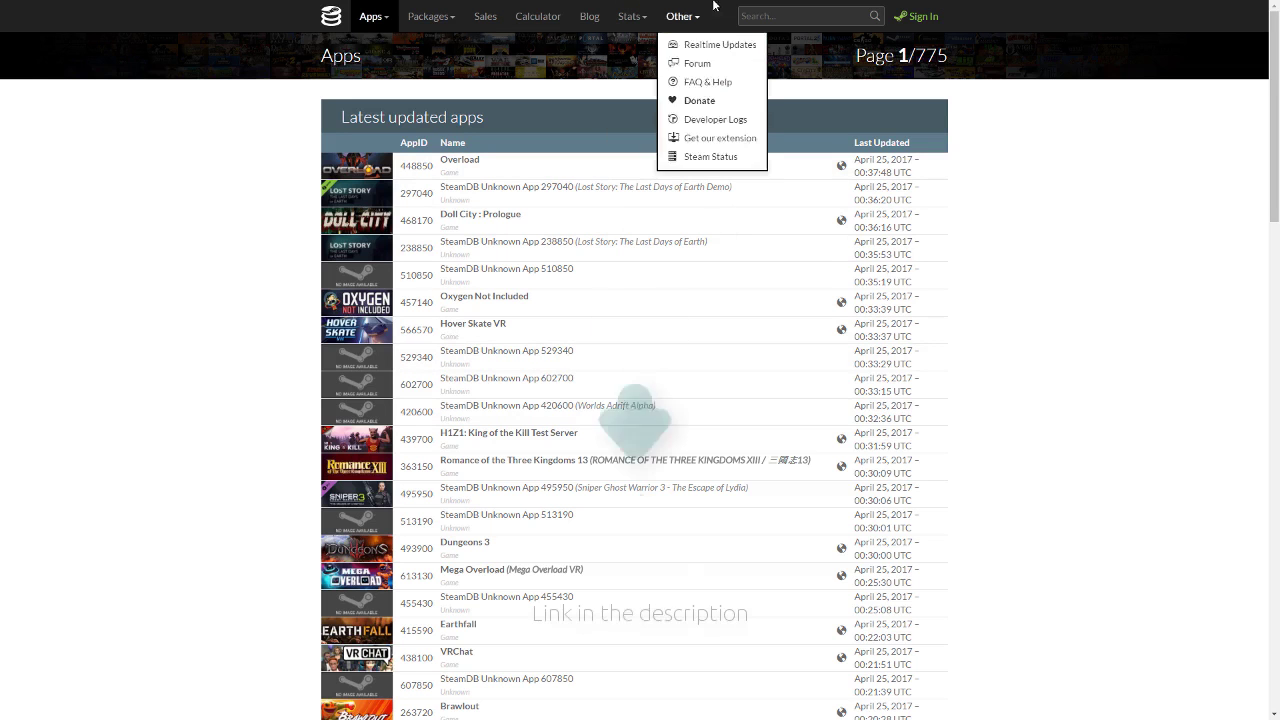
Step: Search SteamDB for rocket and select Rocket League's app ID, 252950
{"action": "left_click", "coordinate": [771, 15]}
{"action": "type", "text": "rocket"}
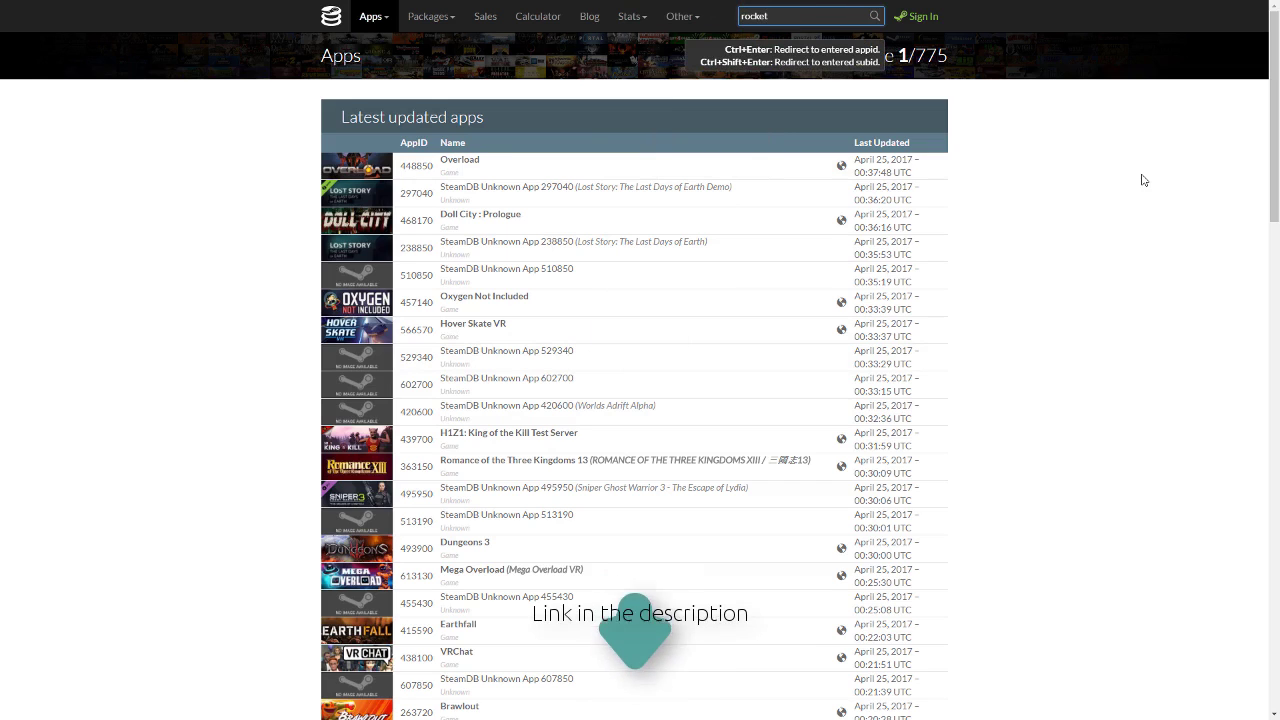
{"action": "key", "text": "Return"}
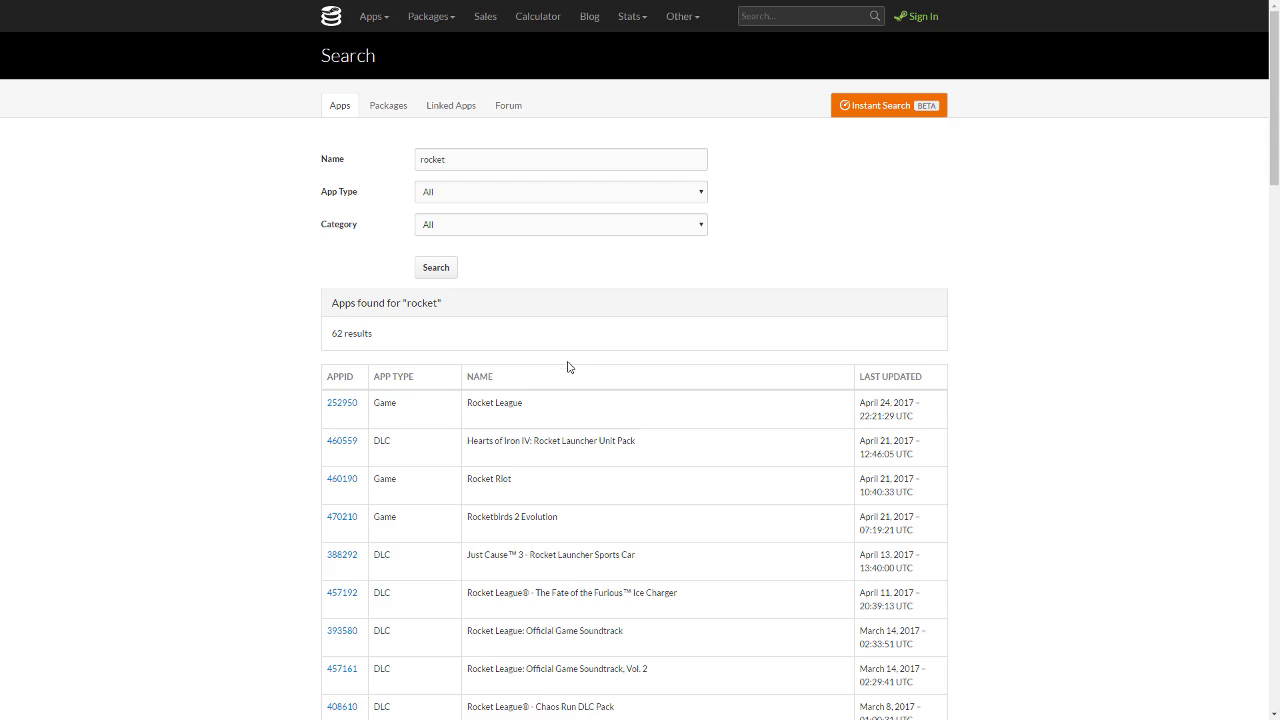
{"action": "triple_click", "coordinate": [467, 401]}
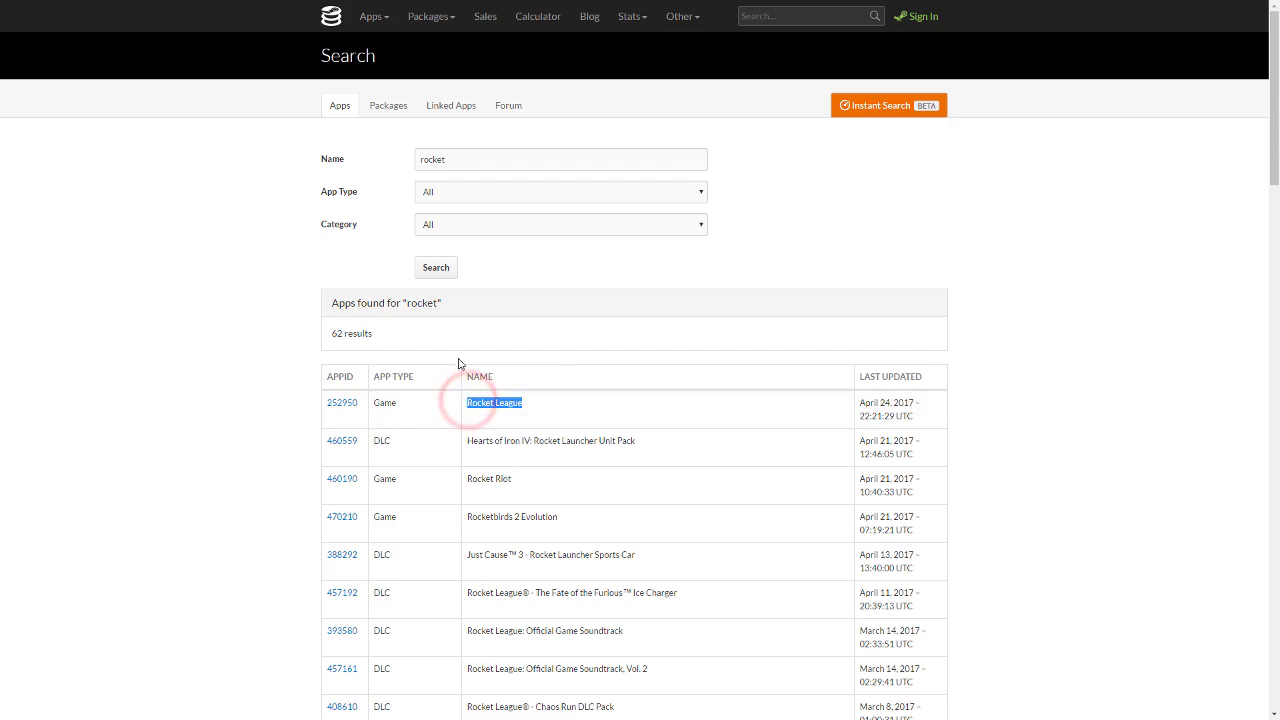
{"action": "left_click_drag", "start_coordinate": [322, 403], "coordinate": [358, 403]}
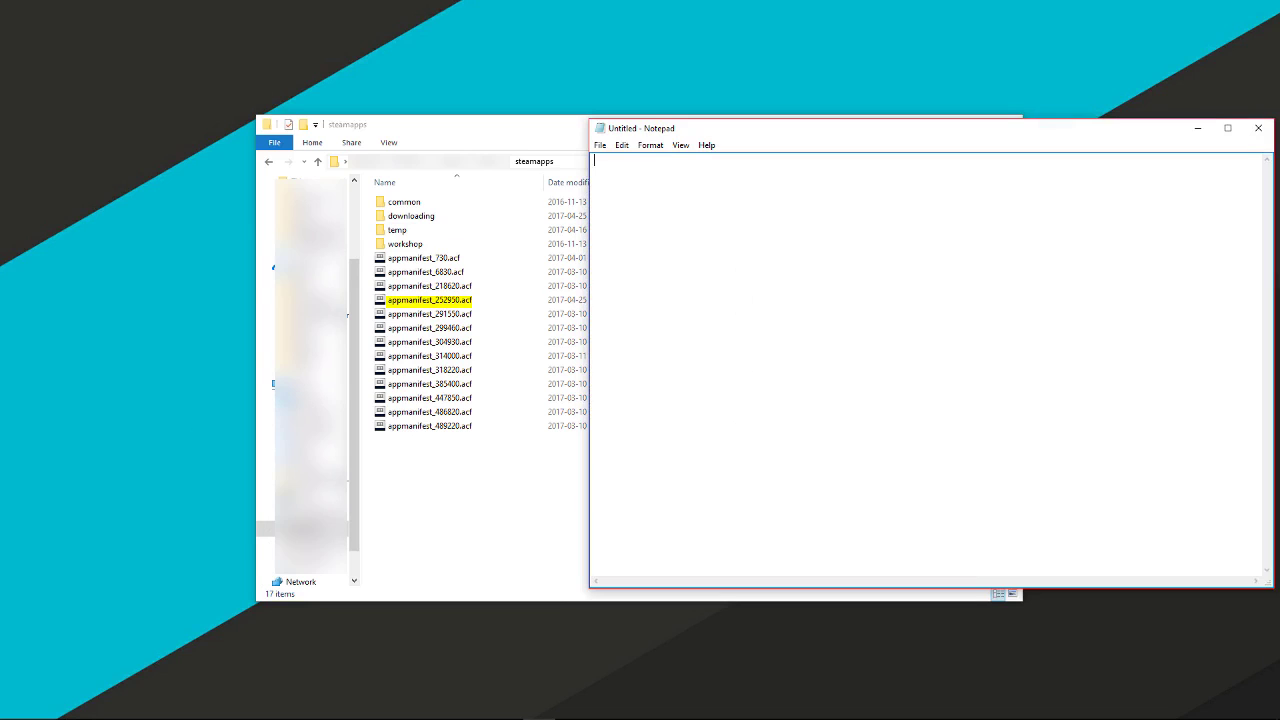
Step: Open appmanifest_252950.acf in Notepad by dragging it from steamapps
{"action": "left_click", "coordinate": [623, 167]}
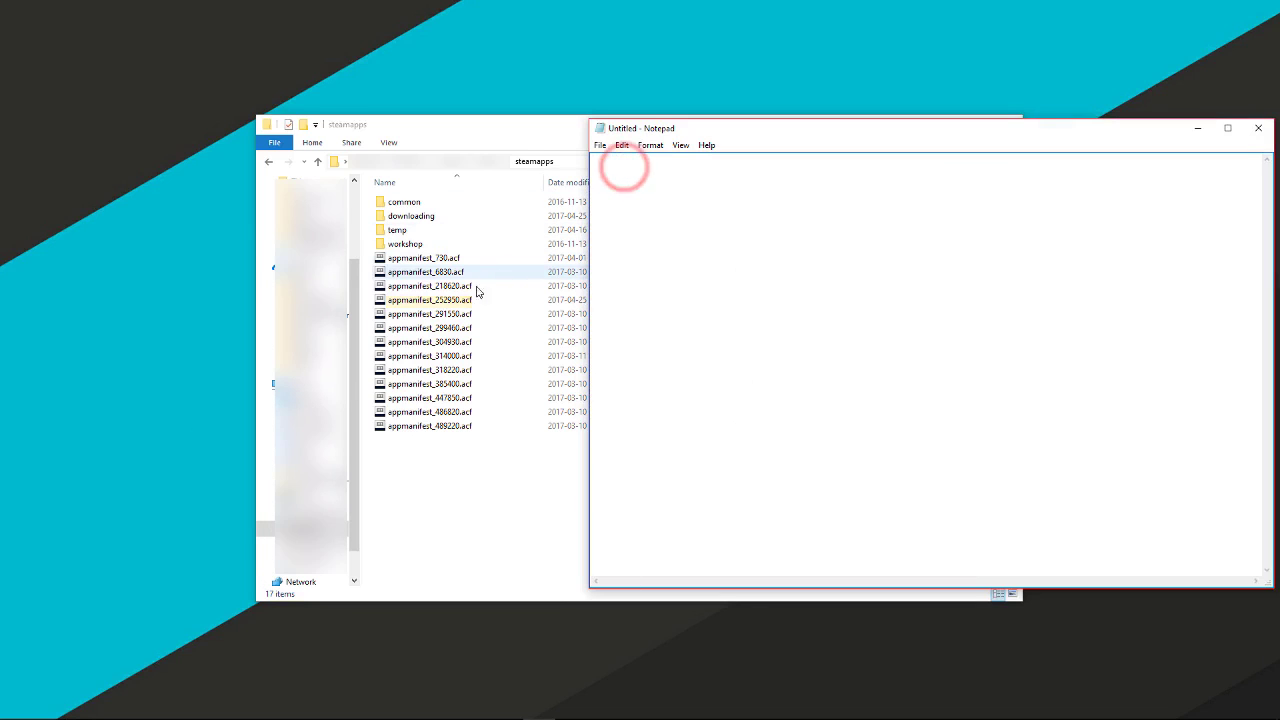
{"action": "left_click", "coordinate": [450, 304]}
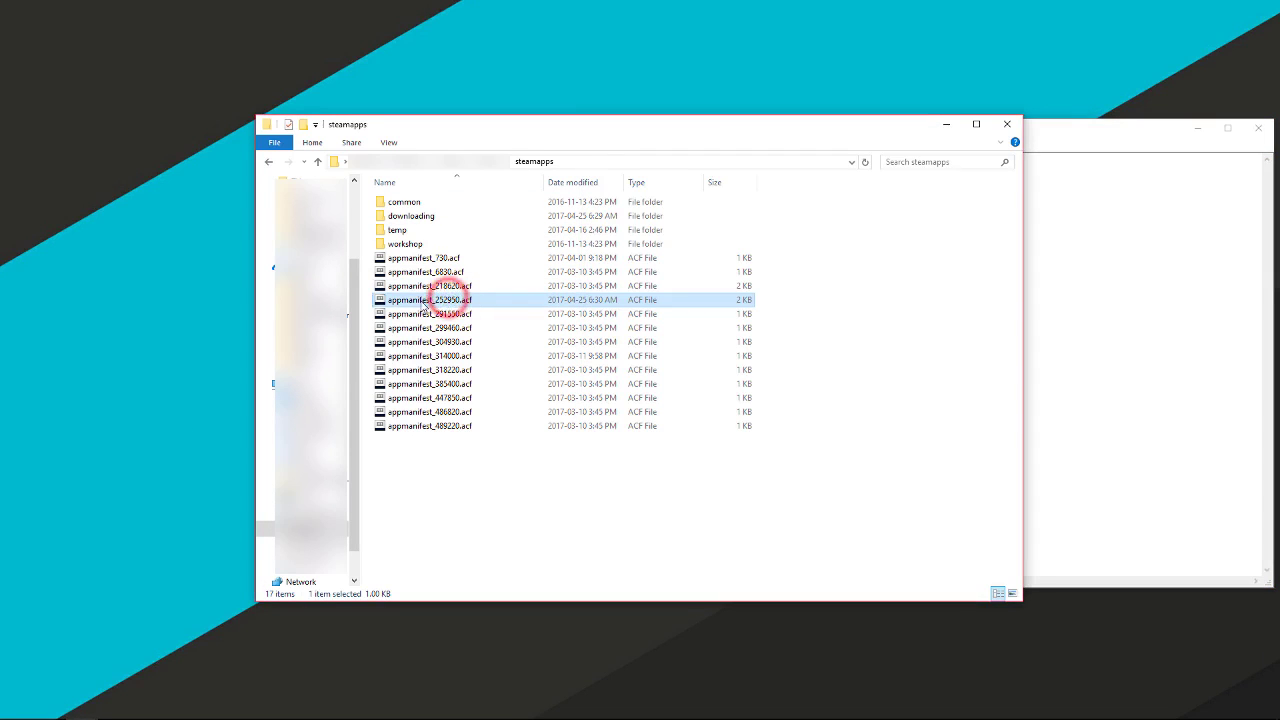
{"action": "left_click_drag", "start_coordinate": [425, 304], "coordinate": [1107, 278]}
{"action": "left_click", "coordinate": [1107, 271]}
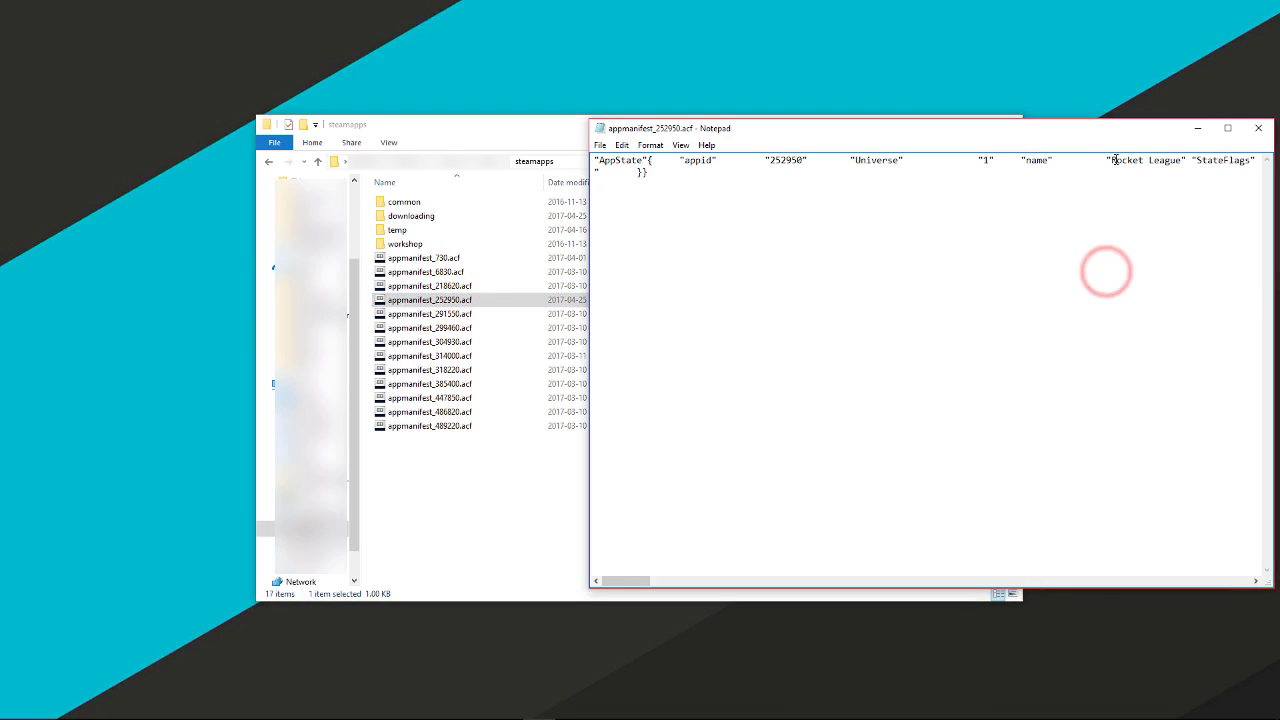
{"action": "left_click_drag", "start_coordinate": [1110, 160], "coordinate": [1183, 159]}
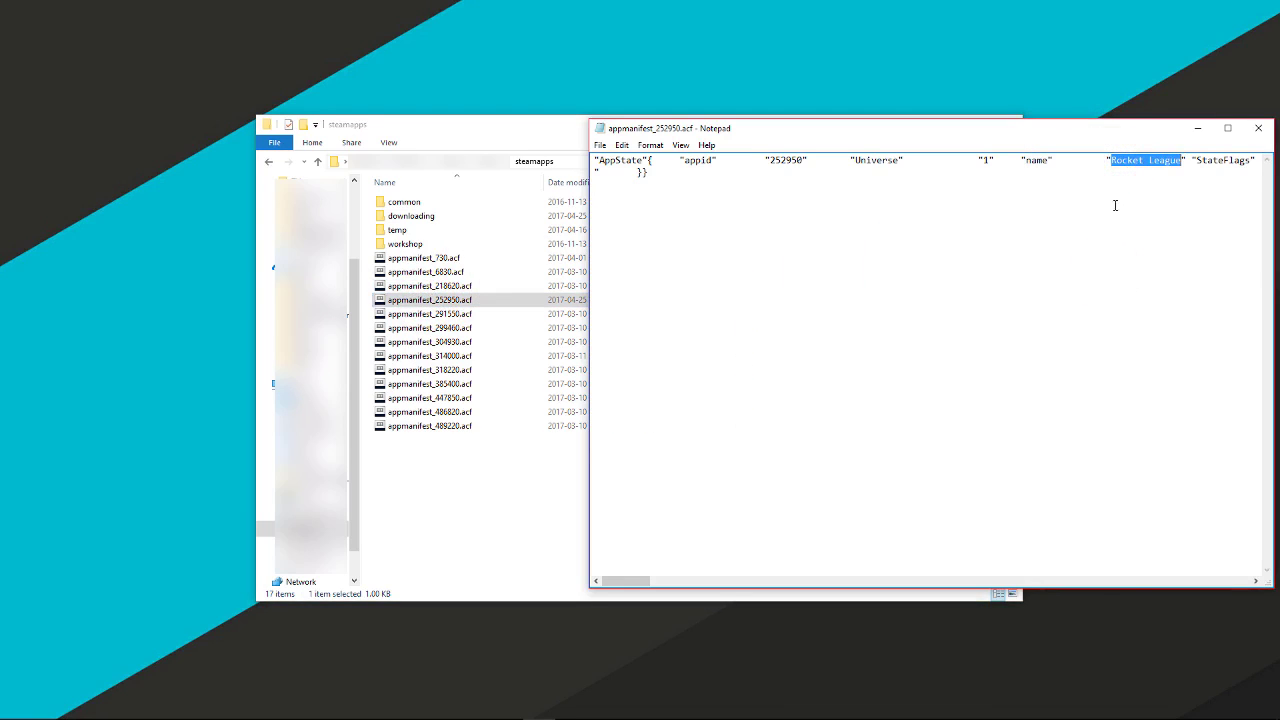
Step: Replace the StateFlags value 1030 with 4 and save the manifest
{"action": "mouse_move", "coordinate": [614, 585]}
{"action": "left_mouse_down"}
{"action": "mouse_move", "coordinate": [642, 572]}
{"action": "mouse_move", "coordinate": [656, 525]}
{"action": "left_mouse_up"}
{"action": "left_click_drag", "start_coordinate": [771, 160], "coordinate": [720, 160]}
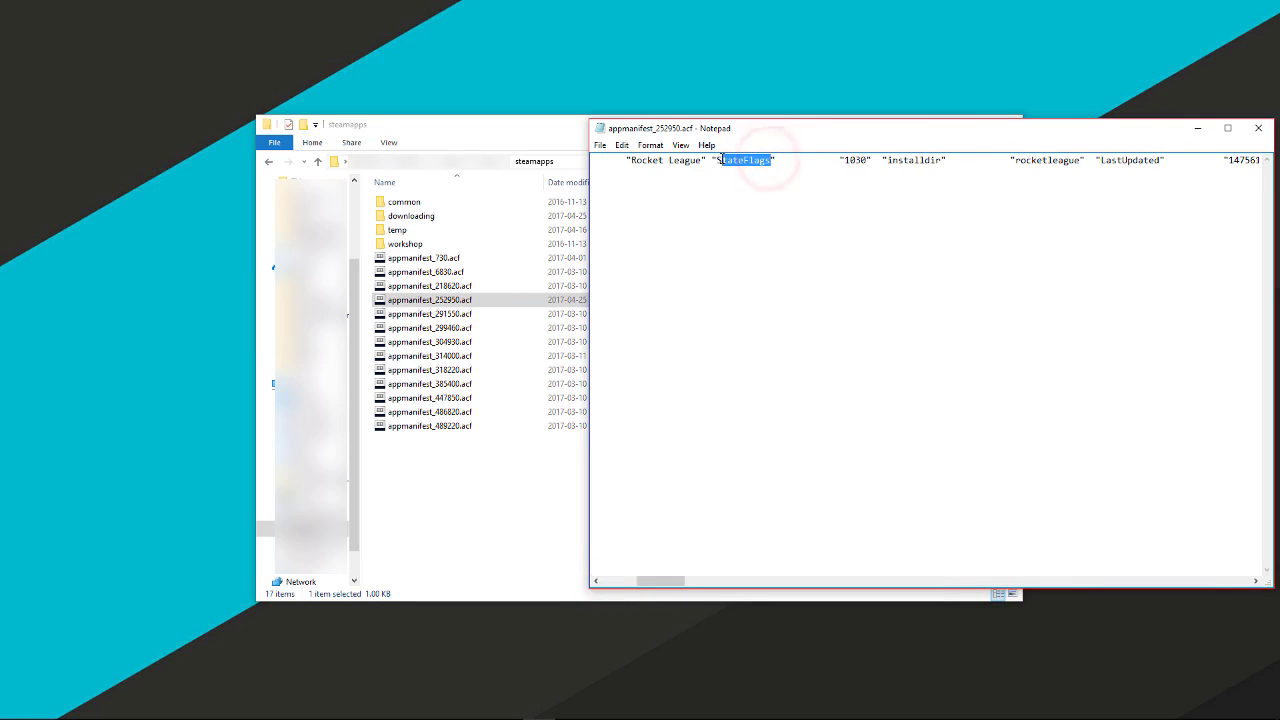
{"action": "left_click", "coordinate": [850, 160]}
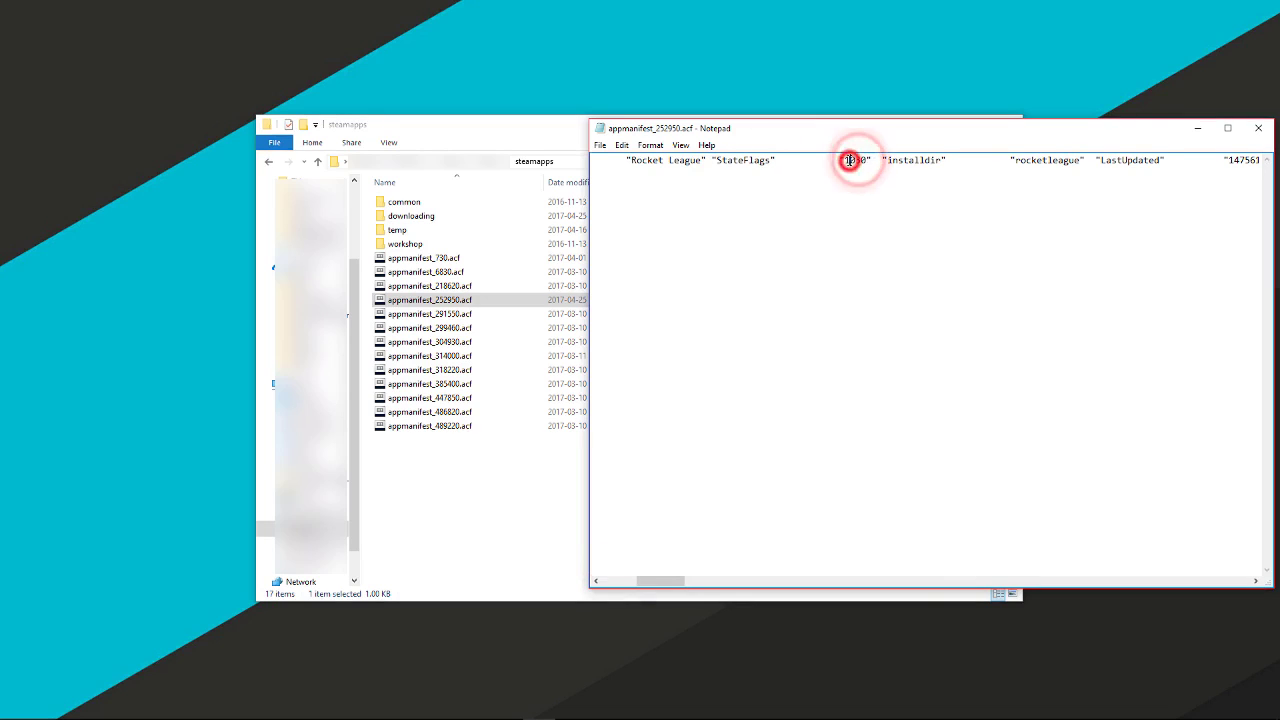
{"action": "double_click", "coordinate": [850, 160]}
{"action": "type", "text": "4"}
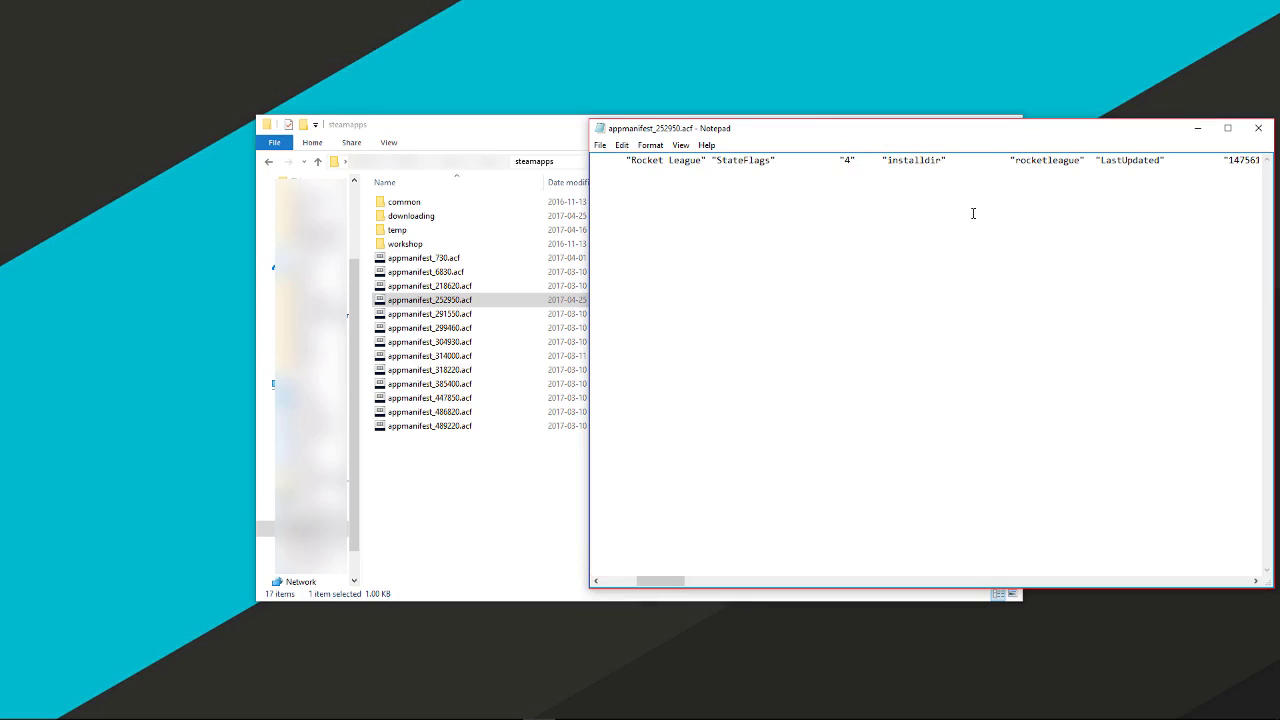
{"action": "left_click", "coordinate": [600, 145]}
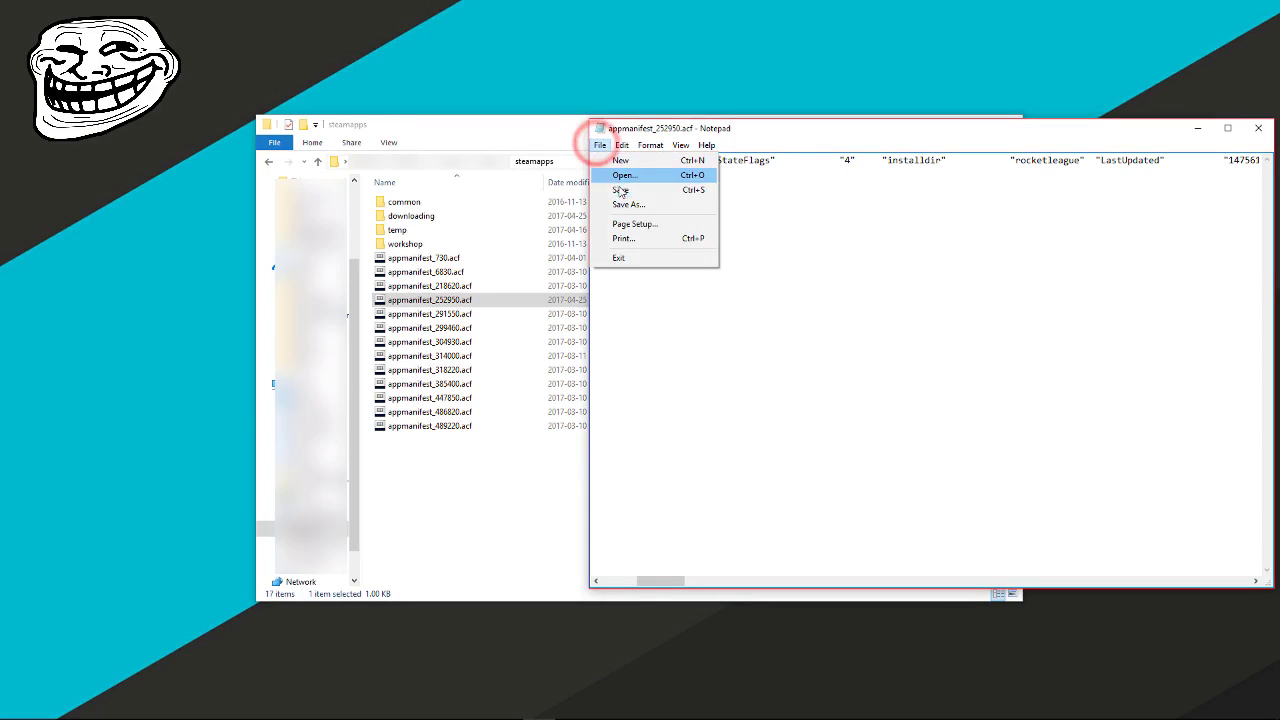
{"action": "left_click", "coordinate": [620, 190]}
{"action": "left_click_drag", "start_coordinate": [1108, 137], "coordinate": [1064, 143]}
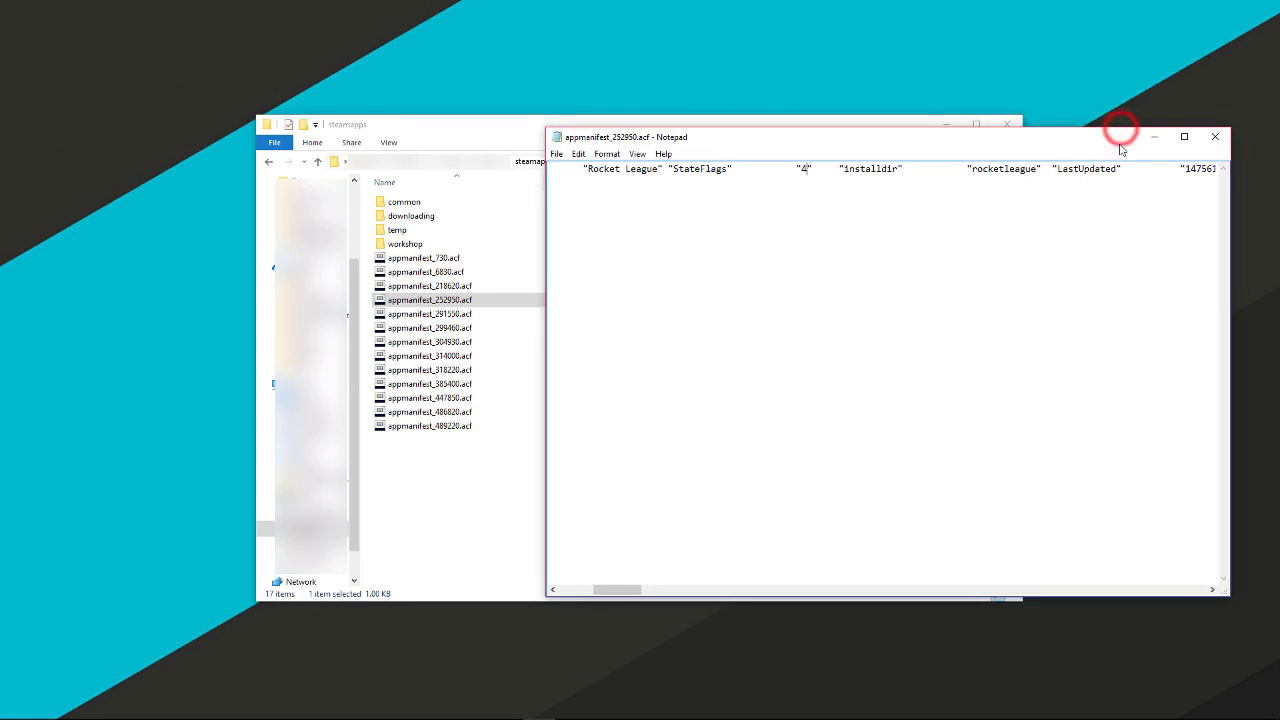
Step: Close Notepad and run RocketLeague.exe from common\rocketleague\Binaries\Win32 in offline mode
{"action": "left_click", "coordinate": [1214, 129]}
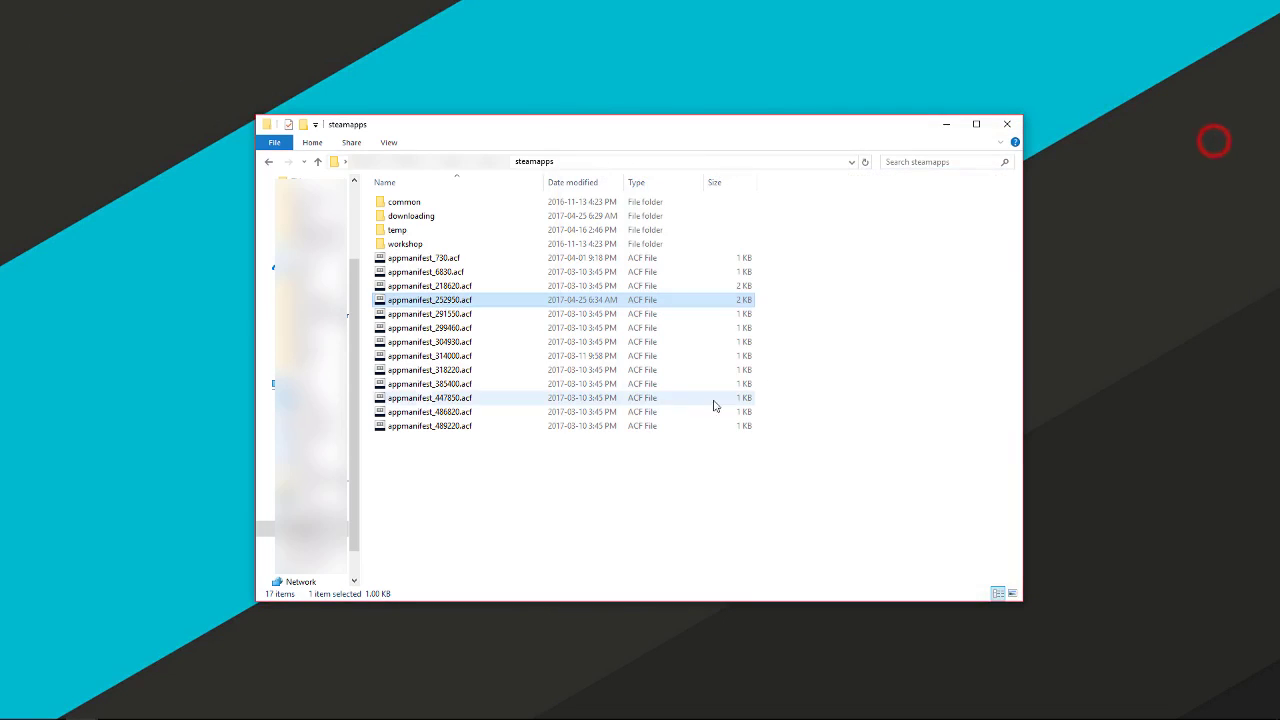
{"action": "double_click", "coordinate": [435, 201]}
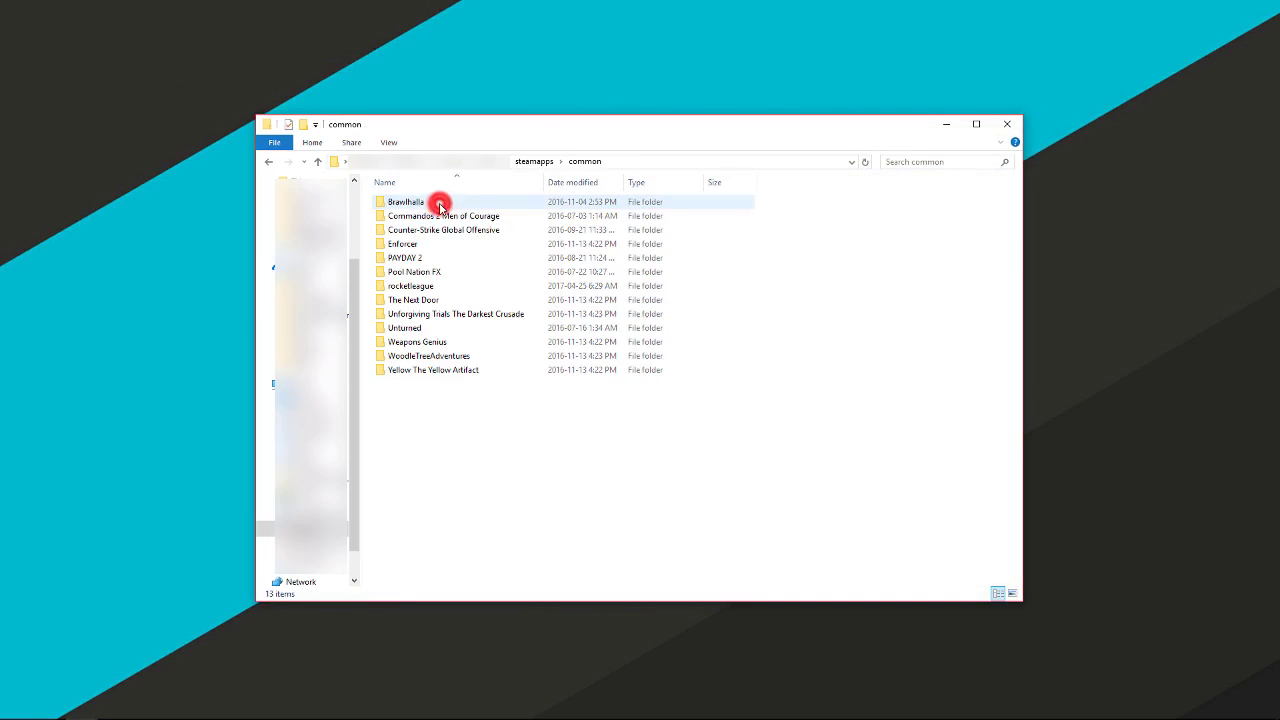
{"action": "double_click", "coordinate": [420, 286]}
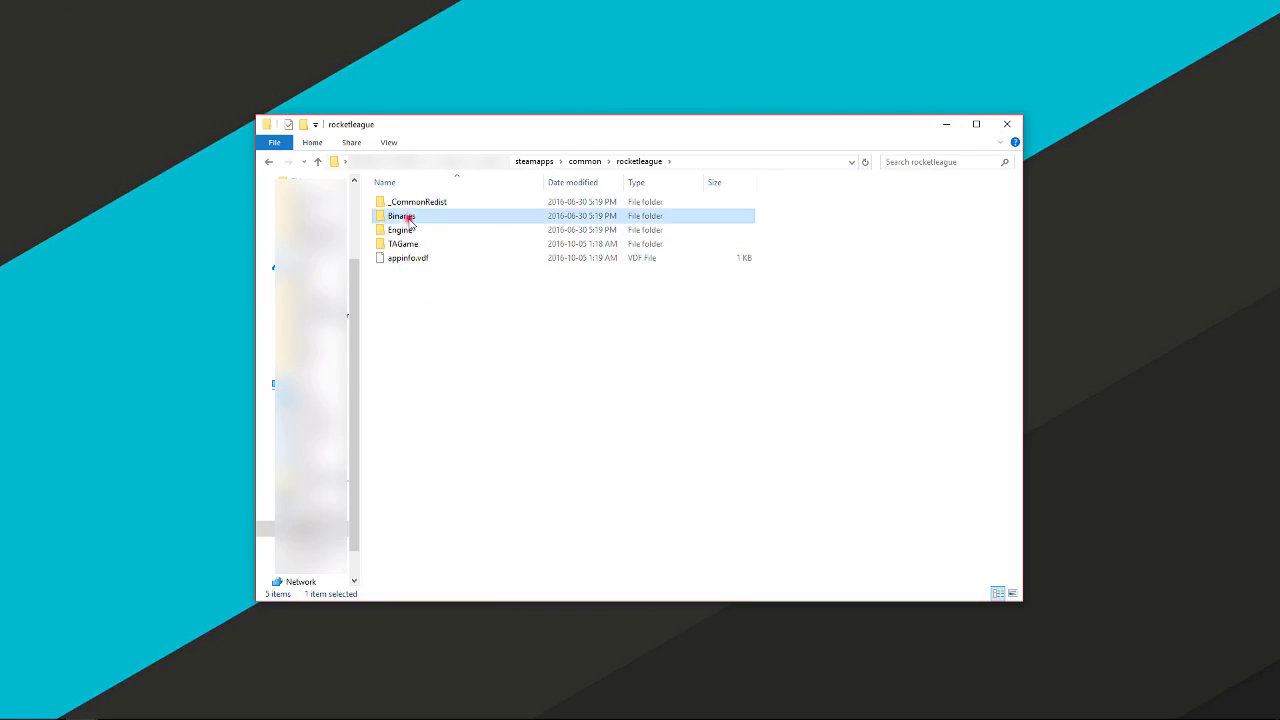
{"action": "double_click", "coordinate": [402, 216]}
{"action": "double_click", "coordinate": [412, 209]}
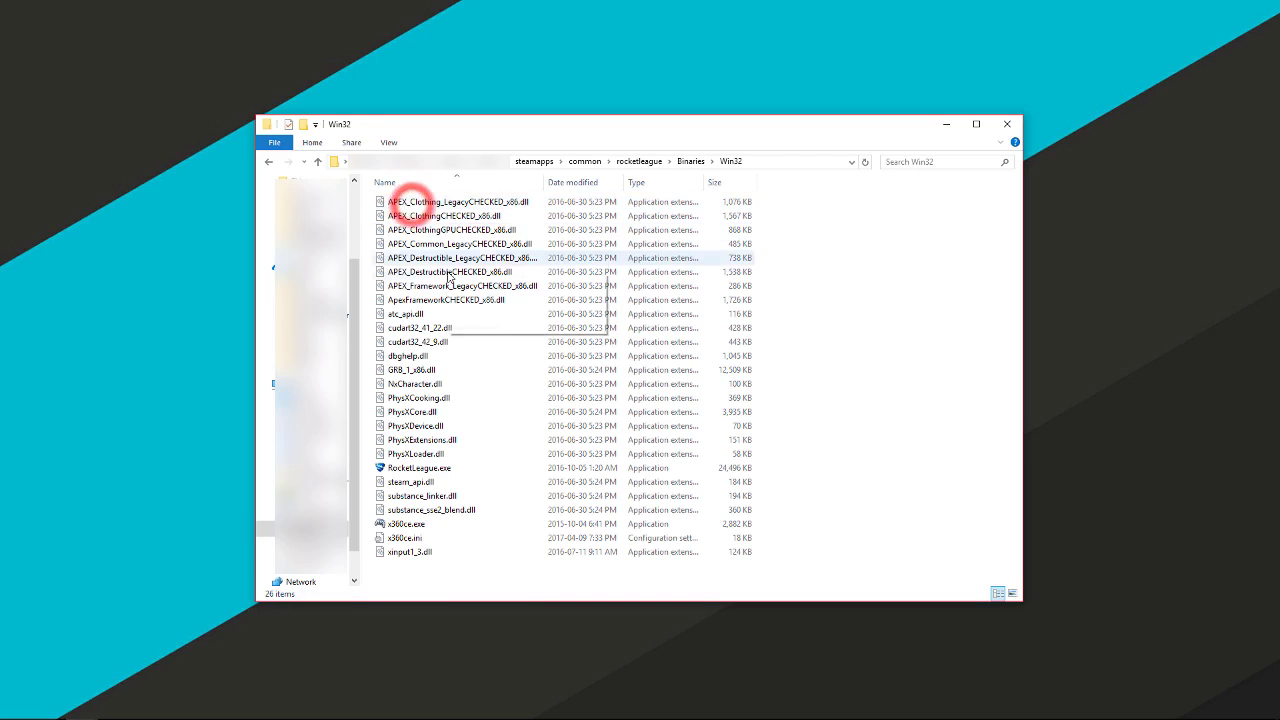
{"action": "left_click", "coordinate": [424, 468]}
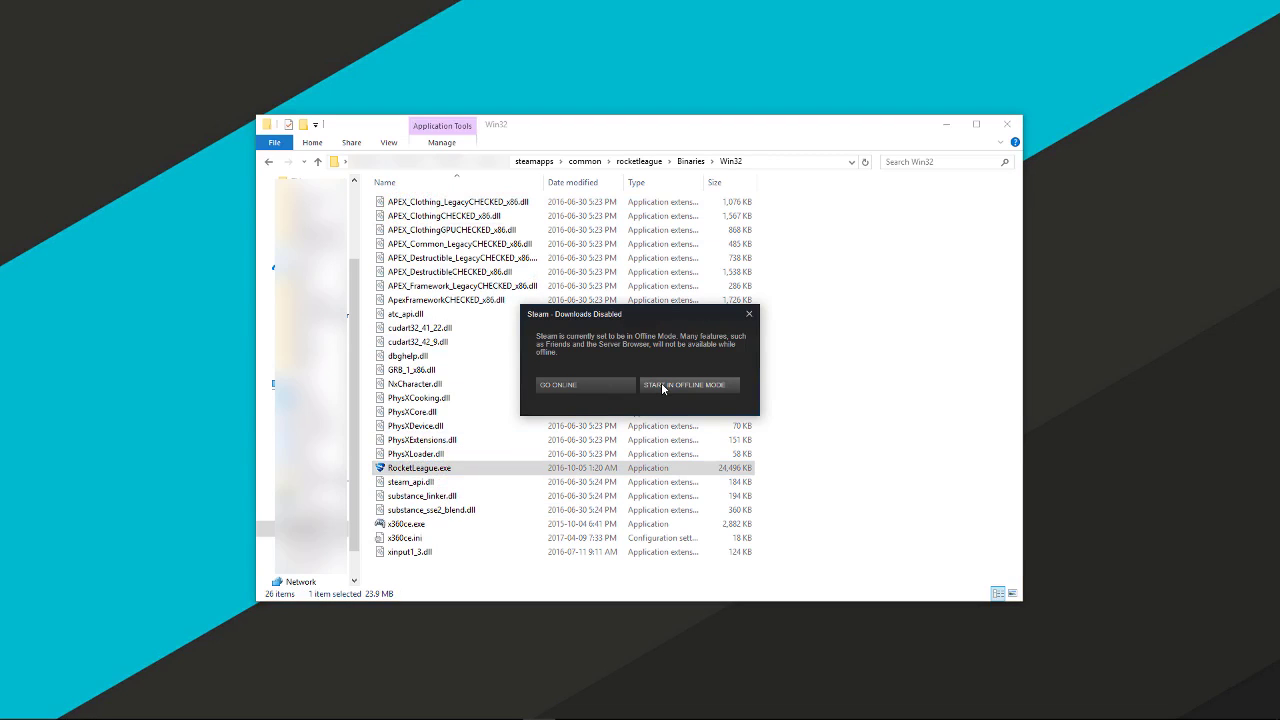
{"action": "left_click", "coordinate": [662, 385]}
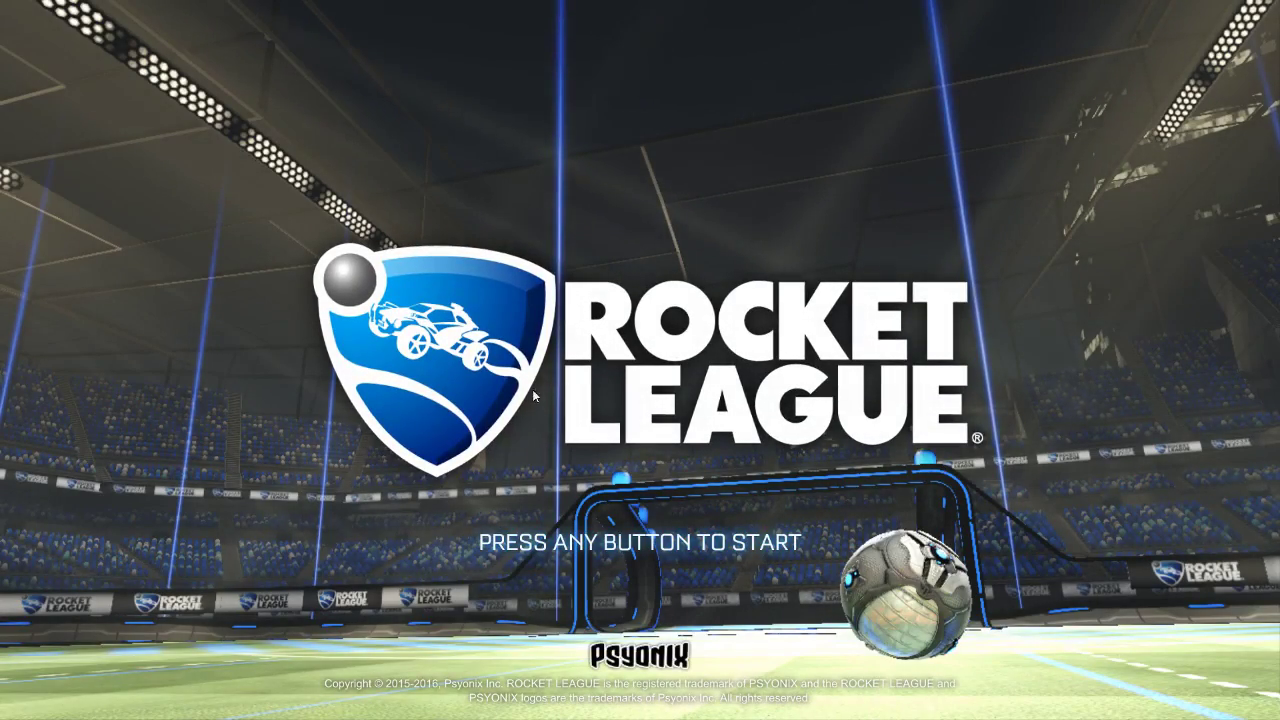
{"action": "left_click", "coordinate": [540, 617]}
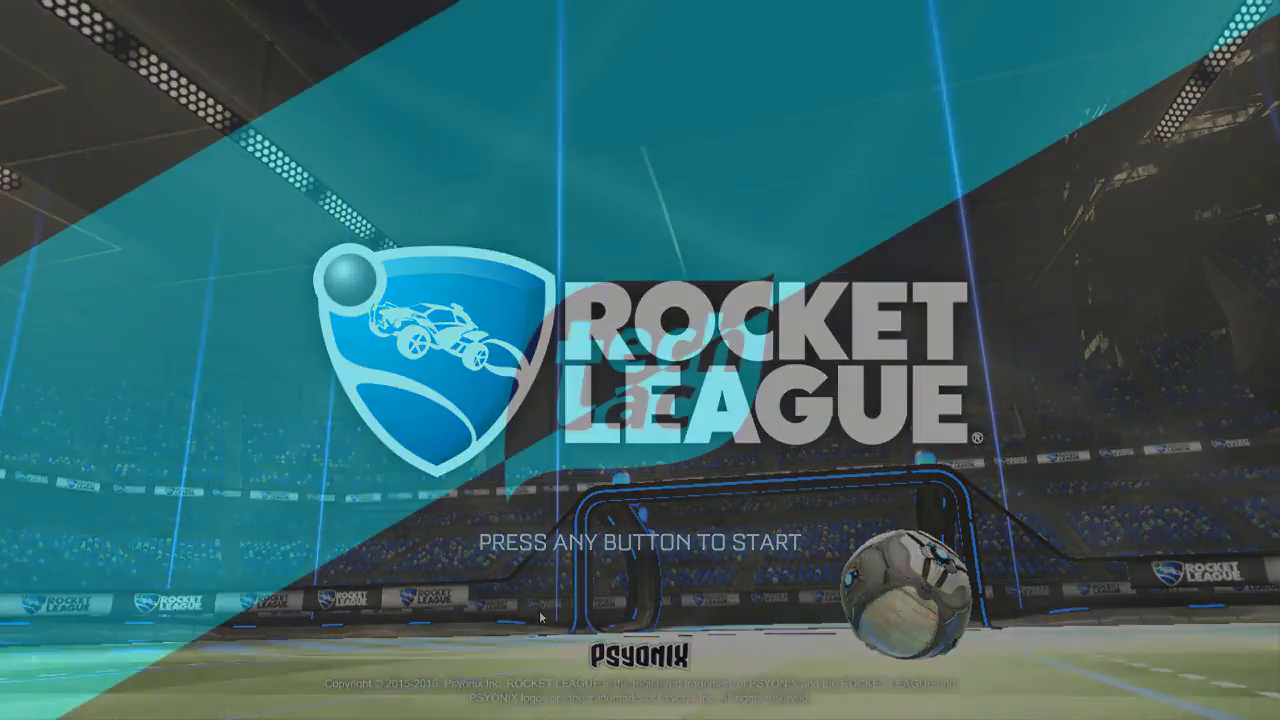